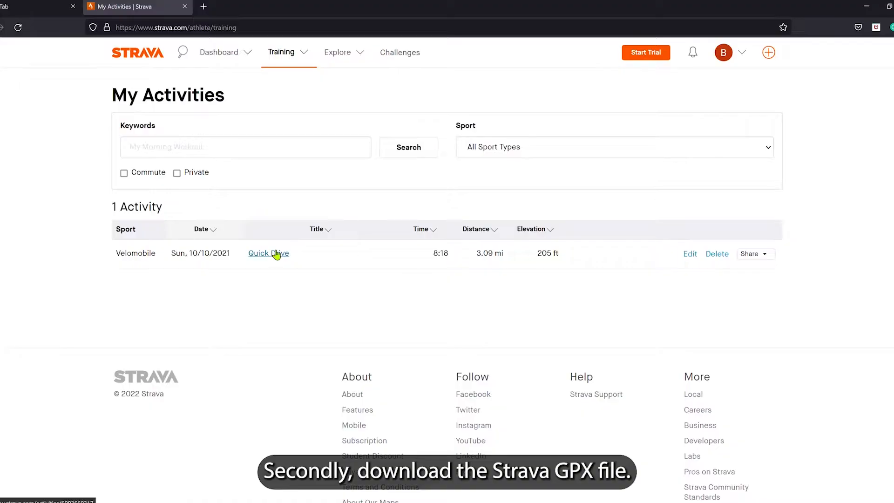
Step: View the Quick Drive activity's route map on Strava
{"action": "scroll", "coordinate": [274, 262], "scroll_direction": "down", "scroll_amount": 2}
{"action": "scroll", "coordinate": [643, 299], "scroll_direction": "down", "scroll_amount": 1}
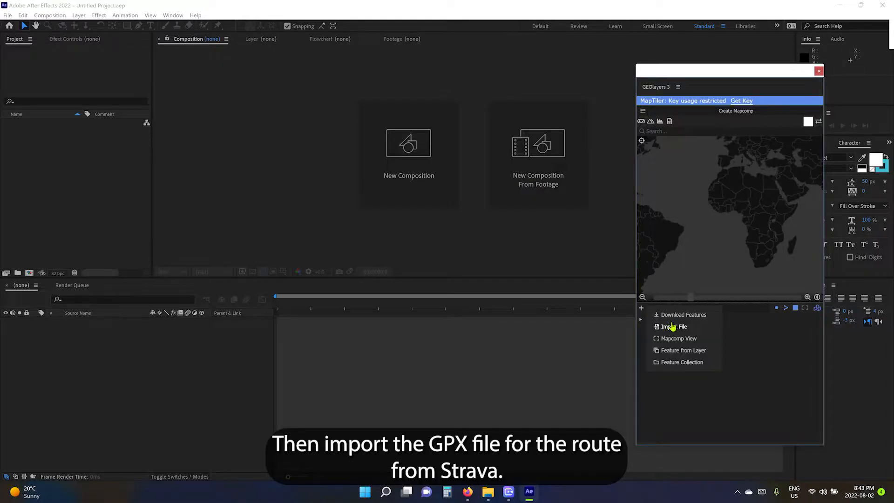
Step: Switch to After Effects and import the route's GPX file into GEOlayers 3
{"action": "left_click", "coordinate": [672, 328]}
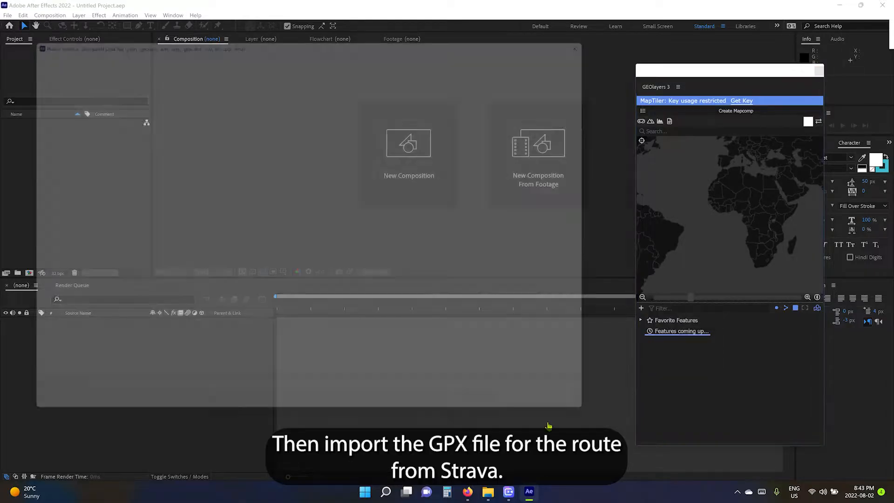
{"action": "left_click", "coordinate": [177, 91]}
{"action": "left_click", "coordinate": [547, 422]}
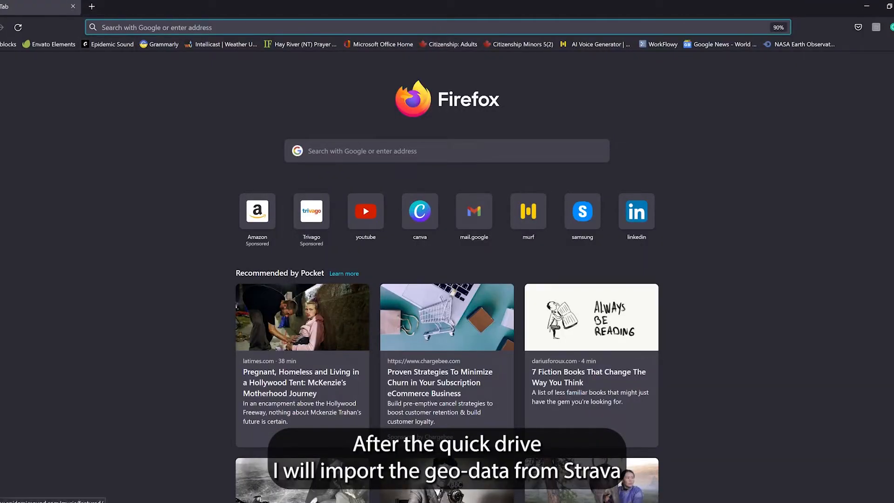
Step: Switch to Firefox, go to strava.com and open the login page
{"action": "type", "text": "star"}
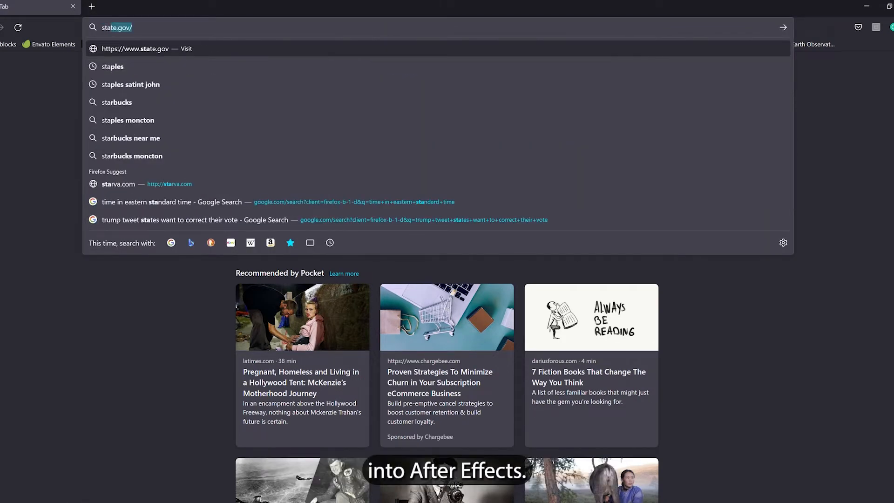
{"action": "key", "text": "BackSpace"}
{"action": "key", "text": "BackSpace"}
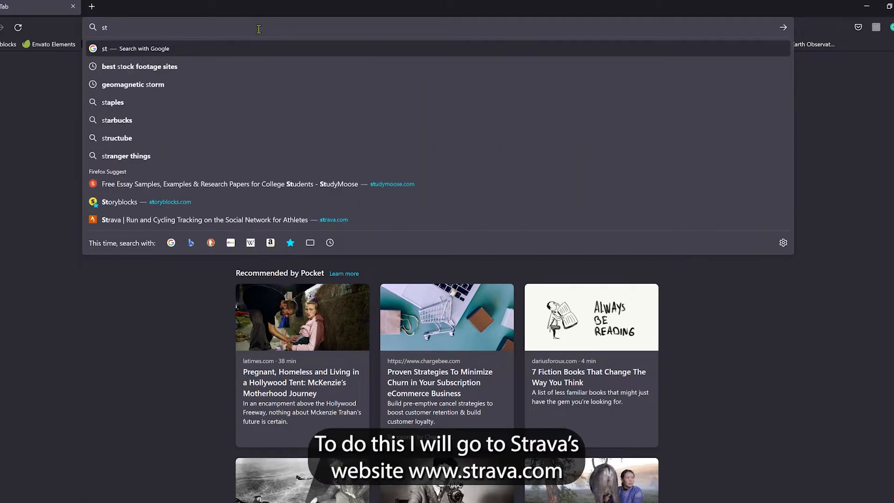
{"action": "type", "text": "rava.com/"}
{"action": "key", "text": "Return"}
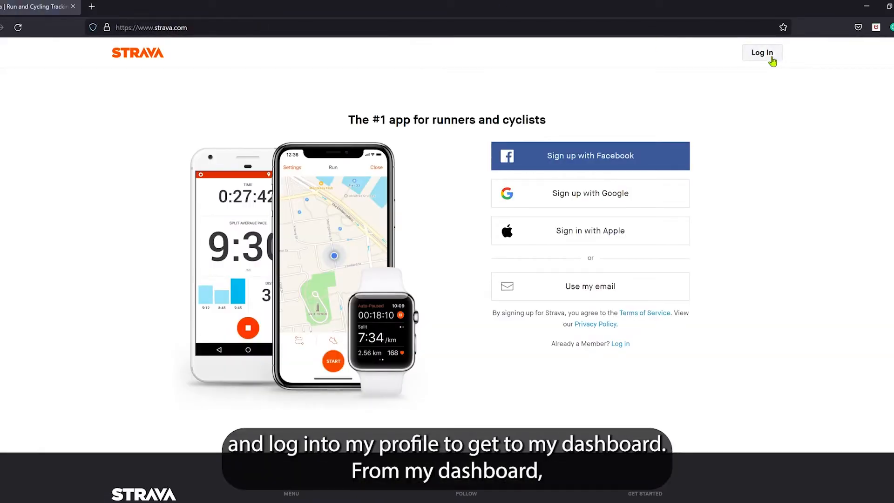
{"action": "left_click", "coordinate": [771, 55]}
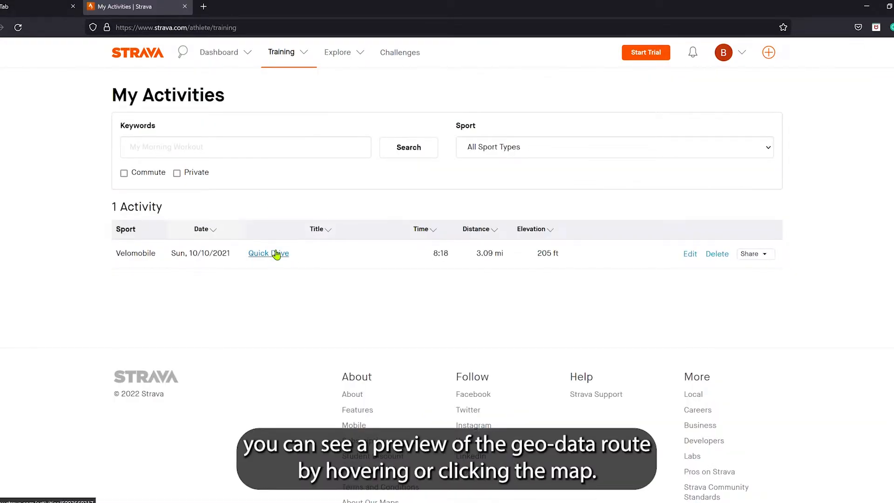
Step: Open the Quick Drive activity and export its route as a GPX file
{"action": "scroll", "coordinate": [273, 262], "scroll_direction": "down", "scroll_amount": 2}
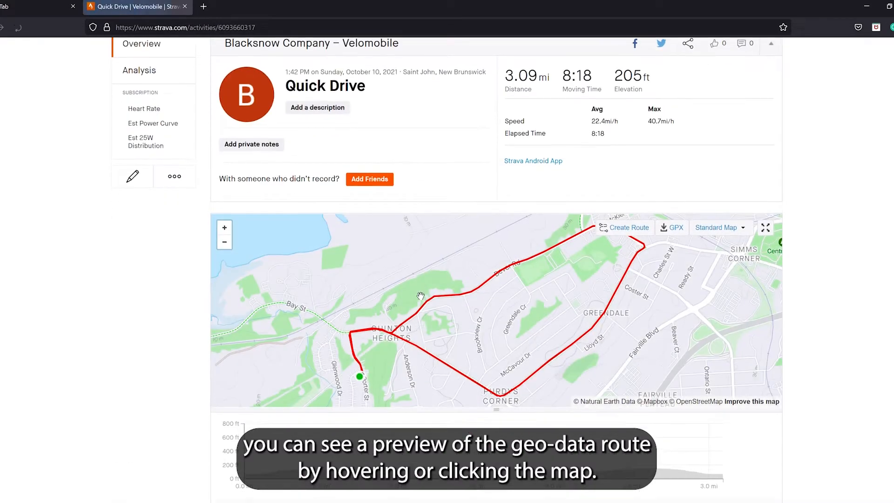
{"action": "scroll", "coordinate": [647, 288], "scroll_direction": "down", "scroll_amount": 2}
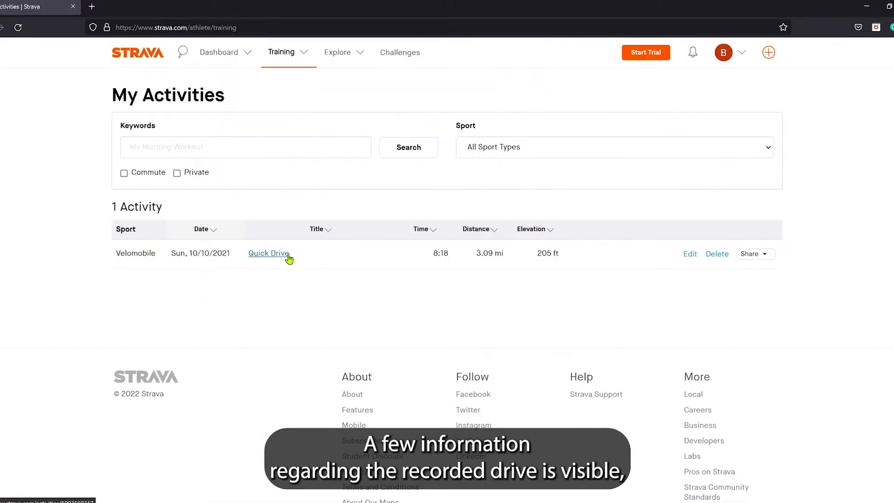
{"action": "left_click", "coordinate": [286, 258]}
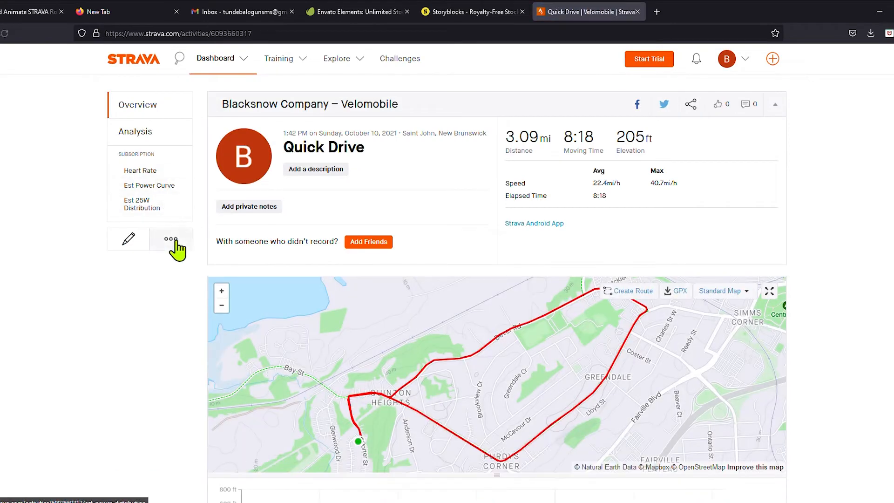
{"action": "left_click", "coordinate": [178, 244]}
{"action": "left_click", "coordinate": [201, 217]}
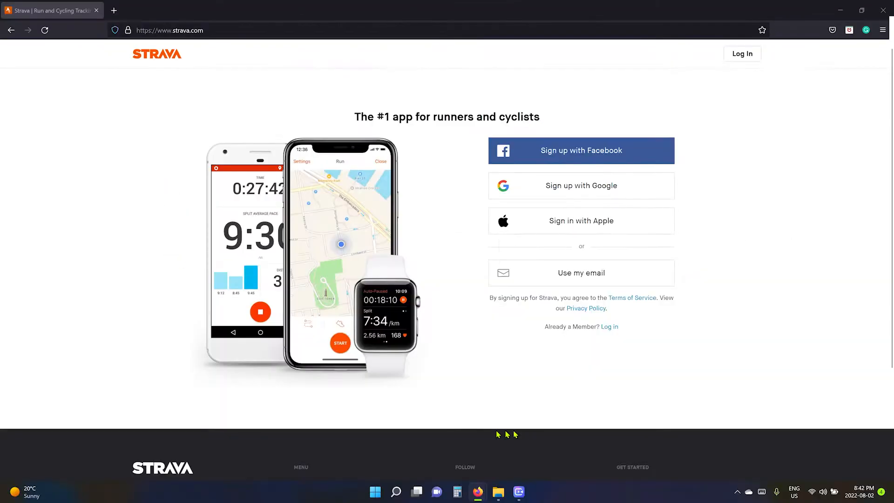
Step: Launch Adobe After Effects 2022 and create a new project
{"action": "left_click", "coordinate": [396, 491]}
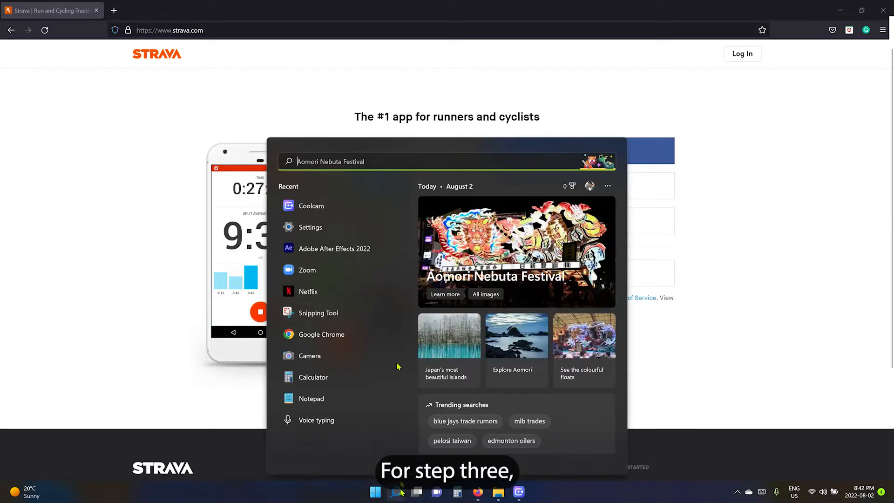
{"action": "left_click", "coordinate": [359, 252]}
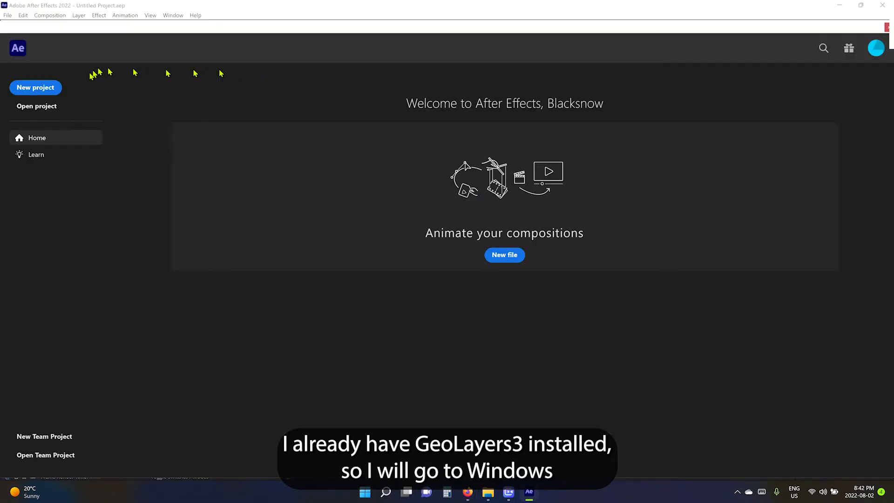
{"action": "left_click", "coordinate": [54, 89]}
Step: Open the GEOlayers 3 extension and dismiss its startup notice
{"action": "left_click", "coordinate": [173, 15]}
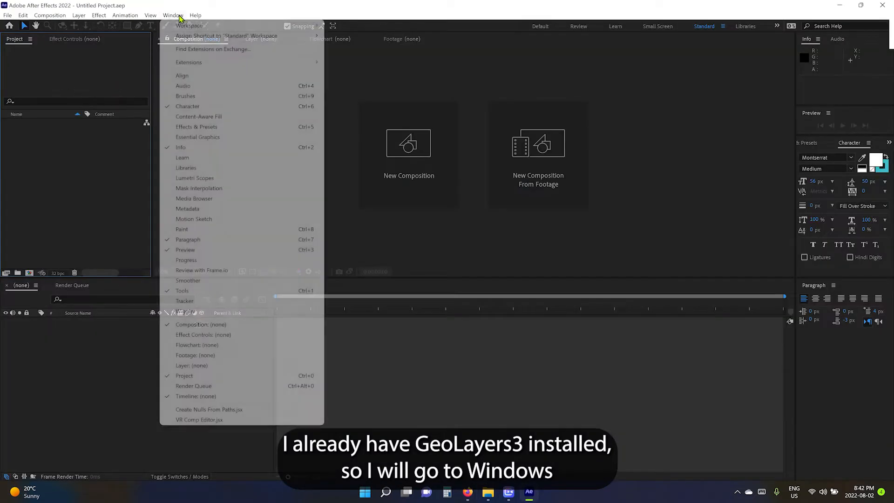
{"action": "left_click", "coordinate": [340, 64]}
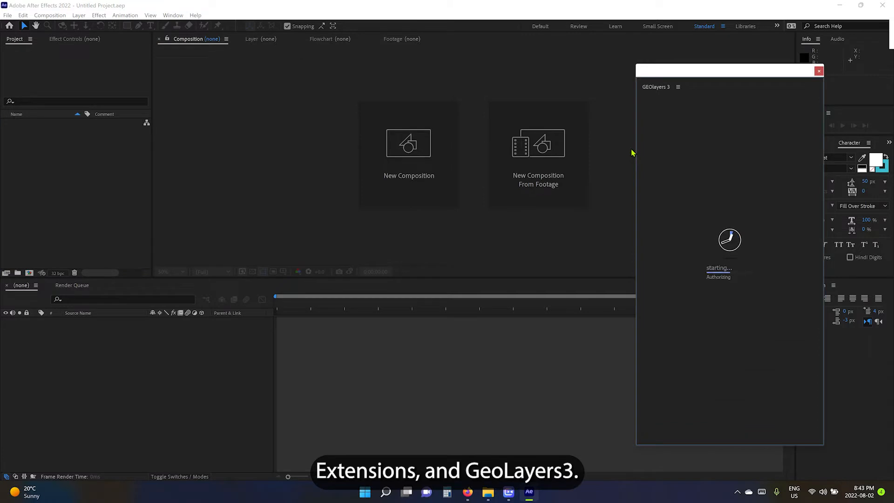
{"action": "left_click", "coordinate": [806, 437]}
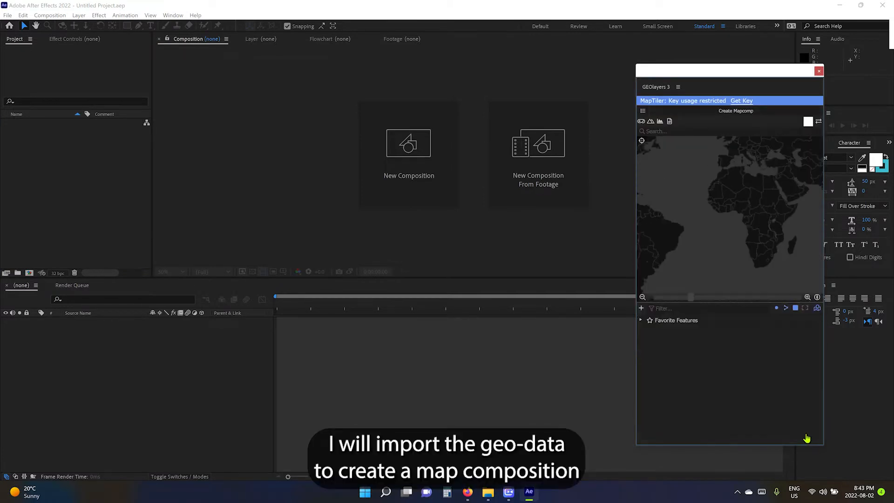
Step: Import Quick_Drive.gpx into the GEOlayers feature browser and zoom the map to the Quick Drive feature
{"action": "left_click", "coordinate": [642, 309]}
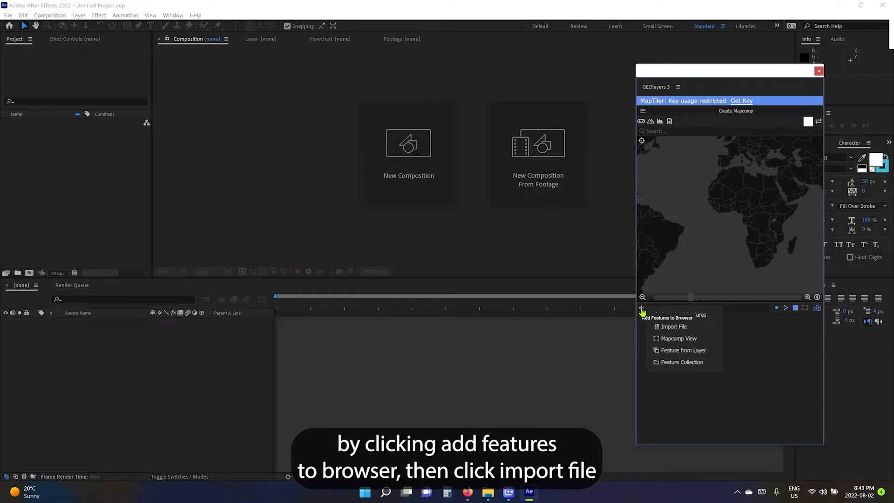
{"action": "left_click", "coordinate": [673, 328]}
{"action": "left_click", "coordinate": [177, 91]}
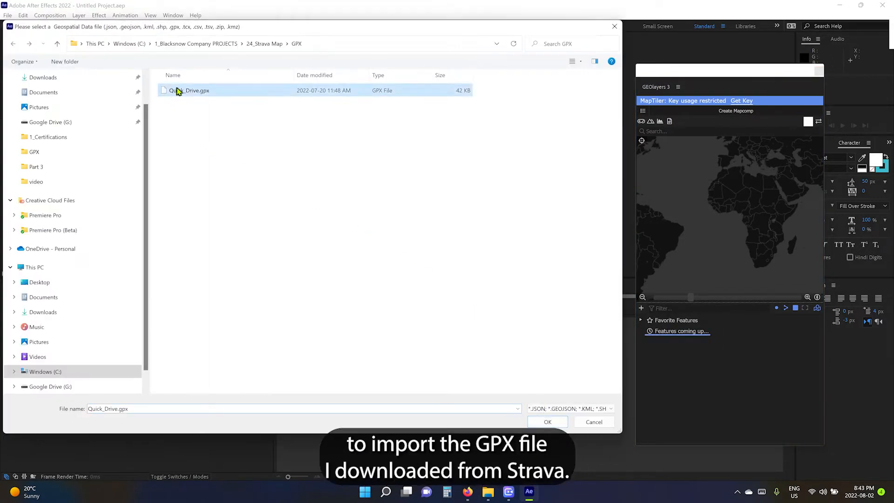
{"action": "left_click", "coordinate": [545, 423]}
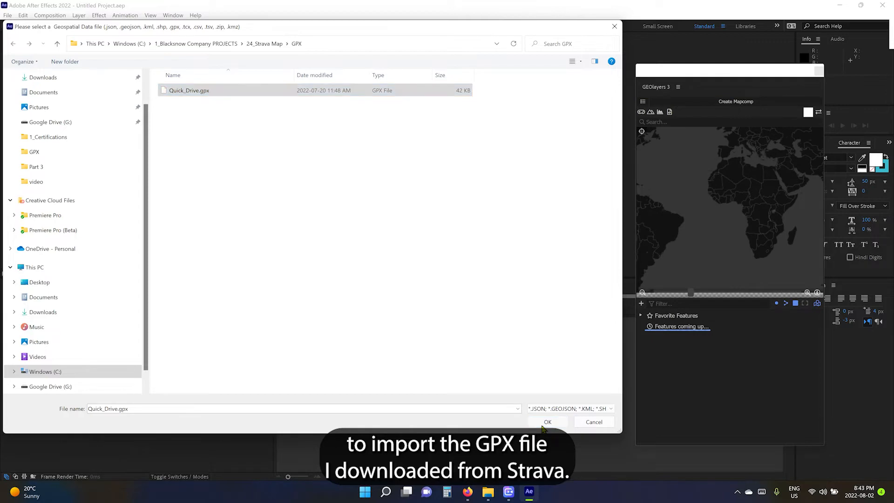
{"action": "double_click", "coordinate": [666, 337]}
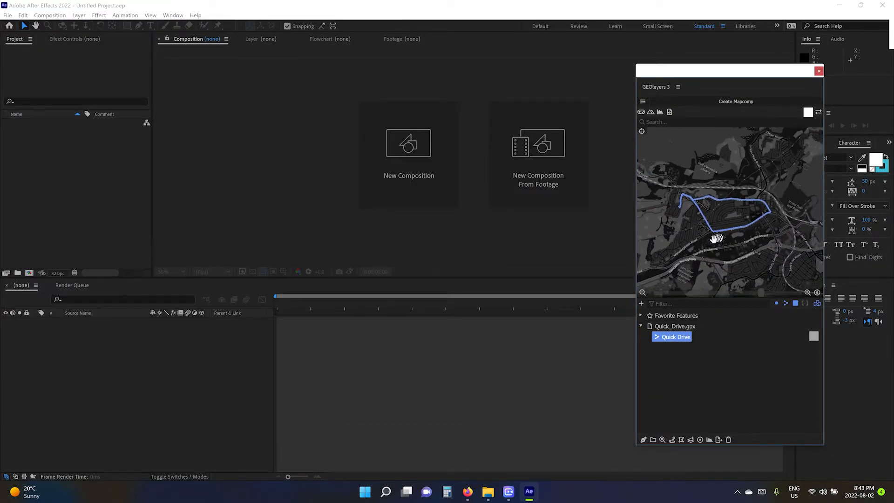
Step: Set up a new mapcomp named Quick Drive with a frame rate of 30 fps
{"action": "left_click", "coordinate": [734, 104]}
{"action": "left_click", "coordinate": [702, 375]}
{"action": "type", "text": "q"}
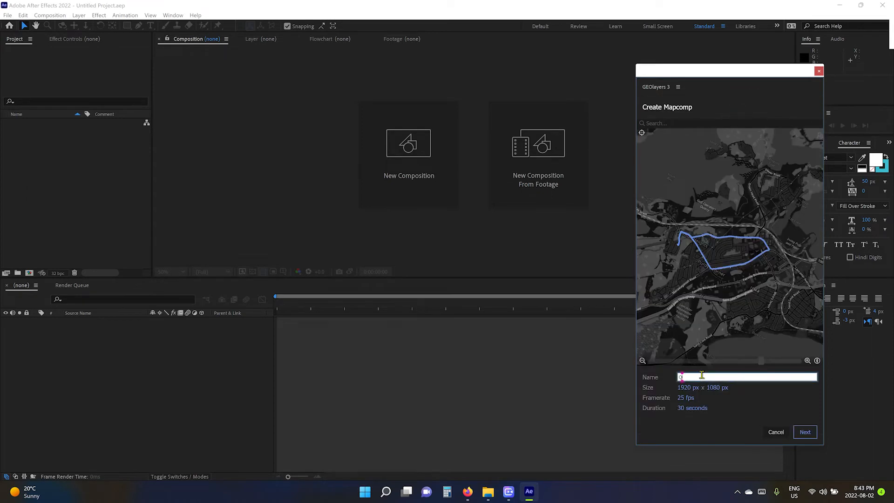
{"action": "left_click", "coordinate": [686, 397]}
{"action": "type", "text": "30"}
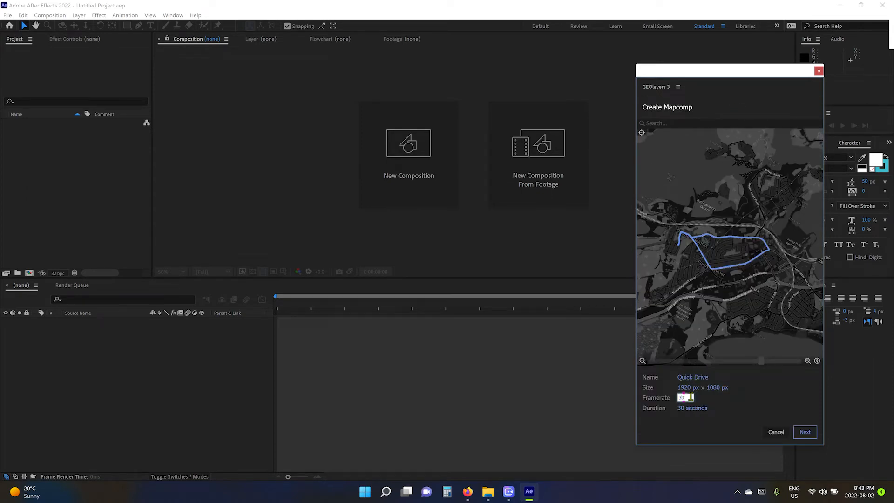
Step: Choose the satellite imagery template for the map and create the mapcomp
{"action": "left_click", "coordinate": [805, 436]}
{"action": "left_click", "coordinate": [676, 323]}
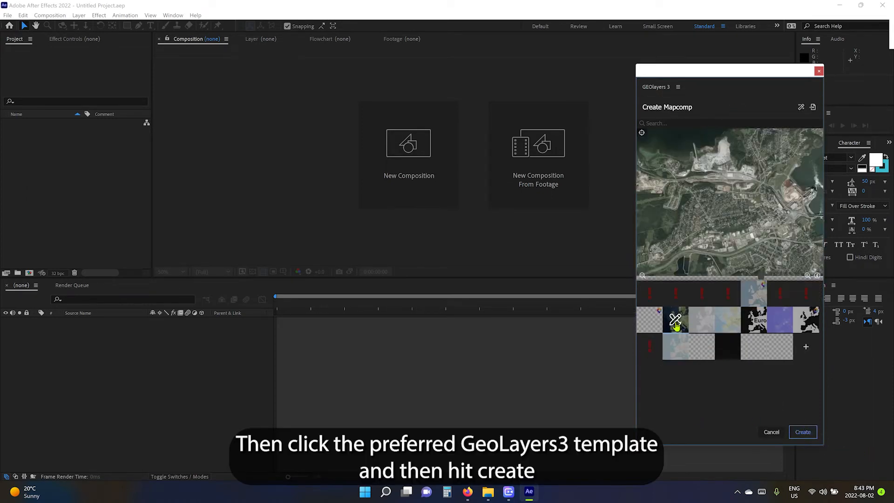
{"action": "left_click", "coordinate": [802, 433]}
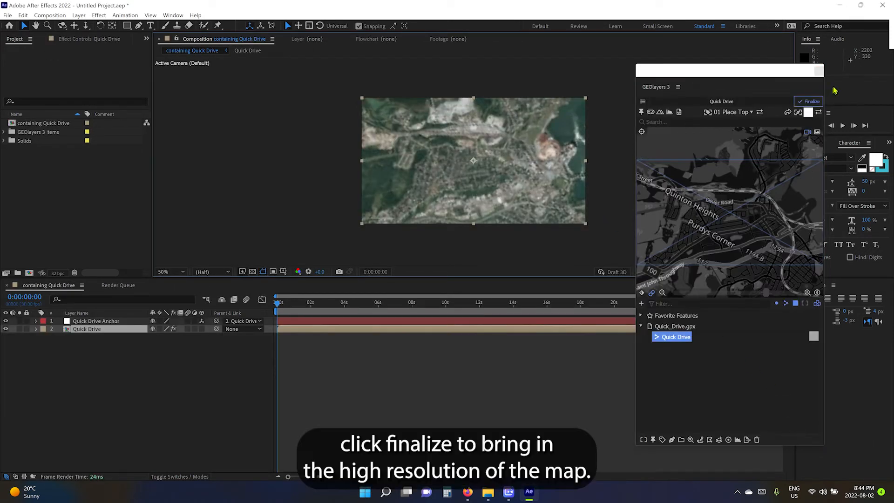
Step: Finalize the Quick Drive mapcomp to load the high-resolution map imagery
{"action": "left_click", "coordinate": [810, 102]}
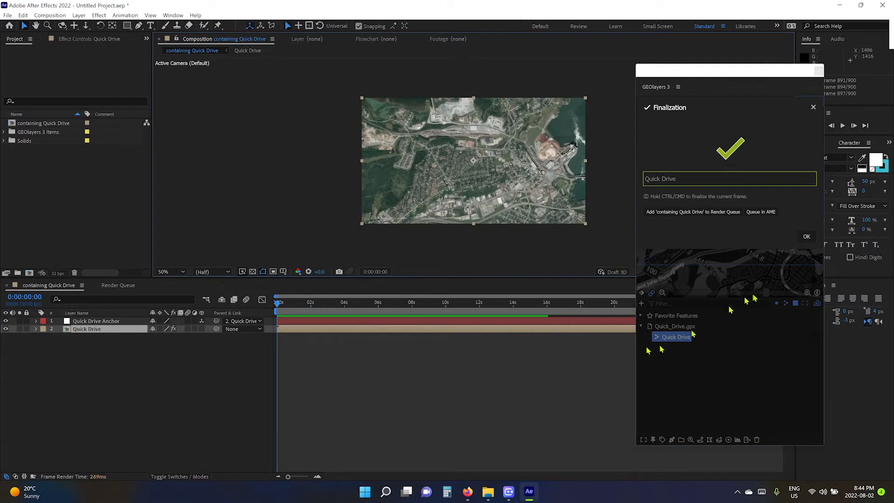
{"action": "left_click", "coordinate": [807, 236]}
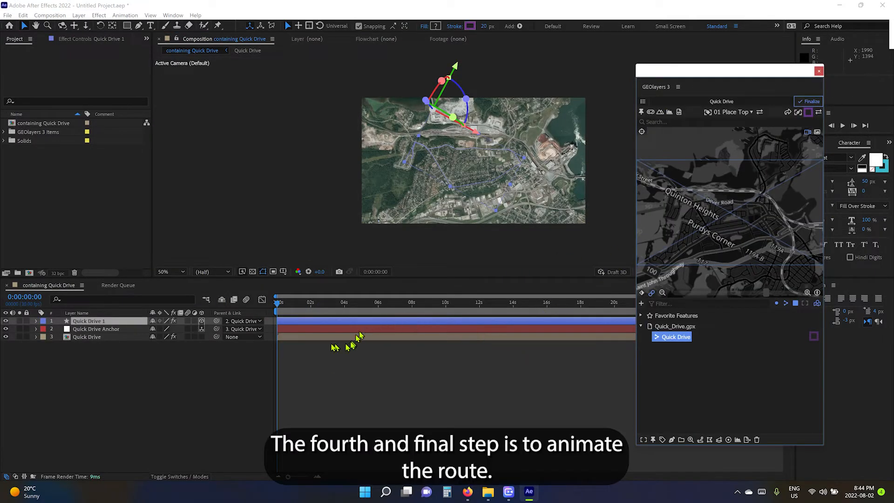
{"action": "mouse_move", "coordinate": [277, 304]}
{"action": "left_mouse_down"}
{"action": "mouse_move", "coordinate": [475, 308]}
{"action": "mouse_move", "coordinate": [277, 307]}
{"action": "left_mouse_up"}
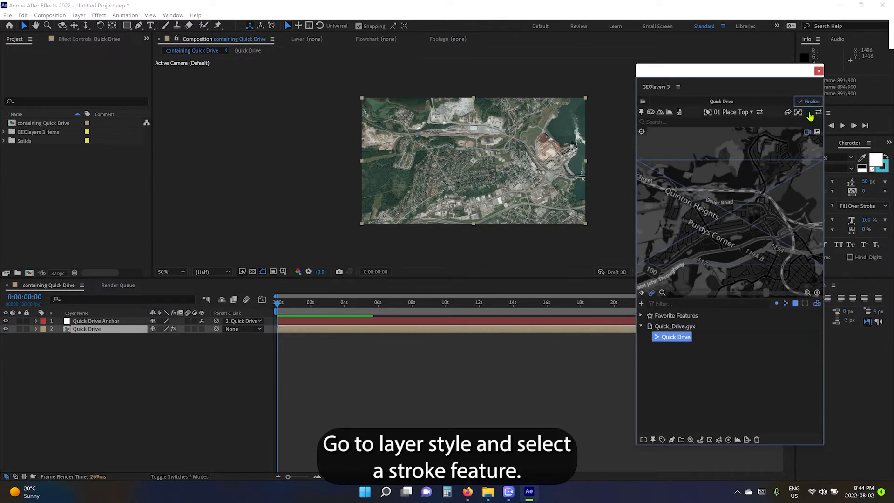
Step: Assign the Label color 1 Point stroke style to the Quick Drive feature and set its stroke colour to purple, about #79338c
{"action": "left_click", "coordinate": [810, 114]}
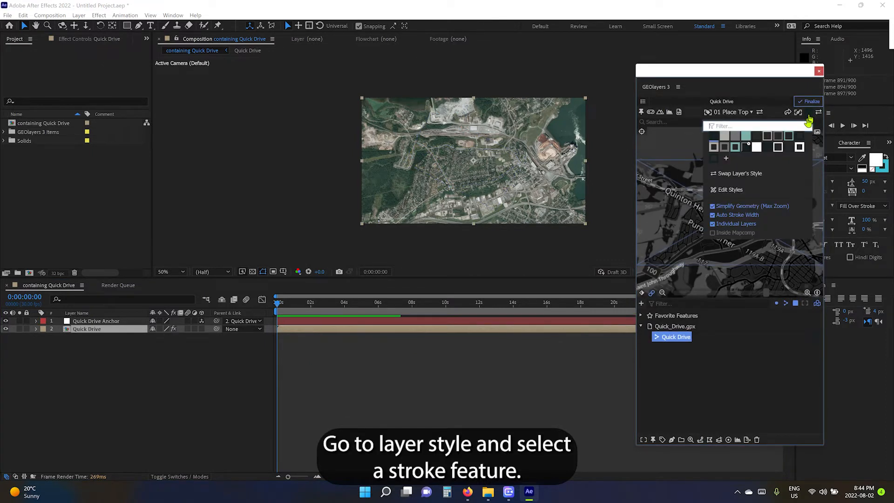
{"action": "left_click", "coordinate": [800, 150]}
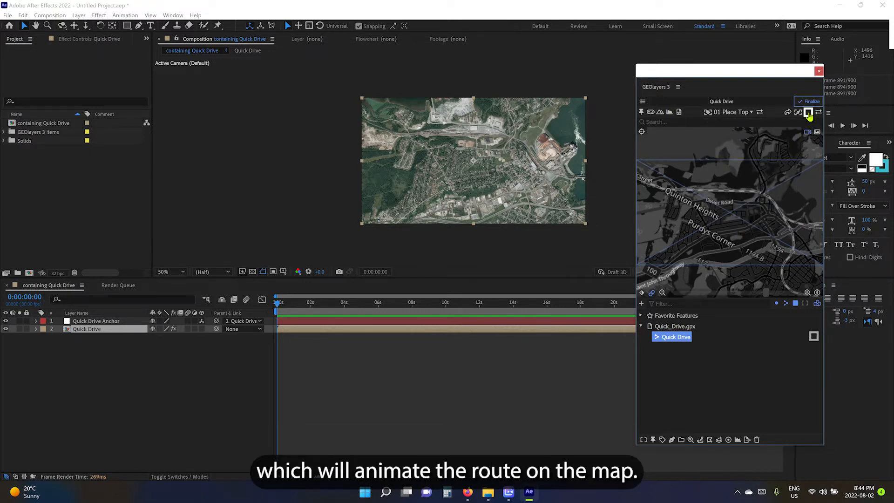
{"action": "left_click", "coordinate": [809, 115]}
{"action": "left_click", "coordinate": [732, 189]}
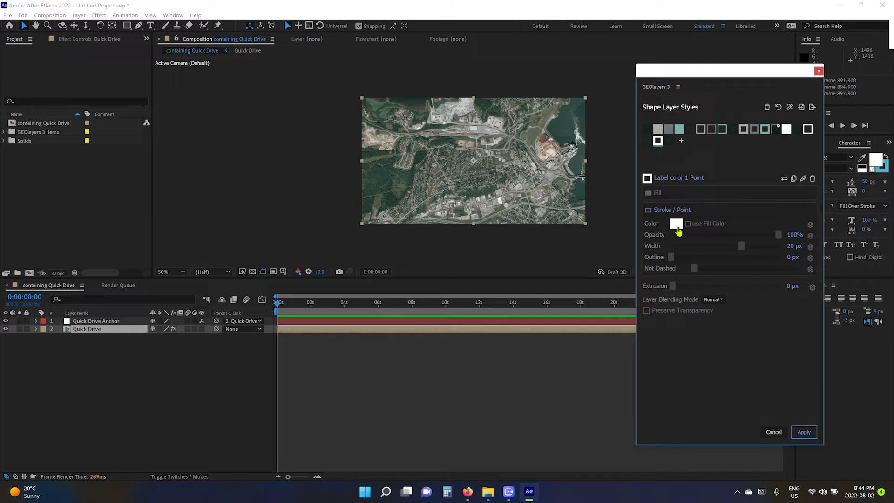
{"action": "left_click", "coordinate": [676, 224]}
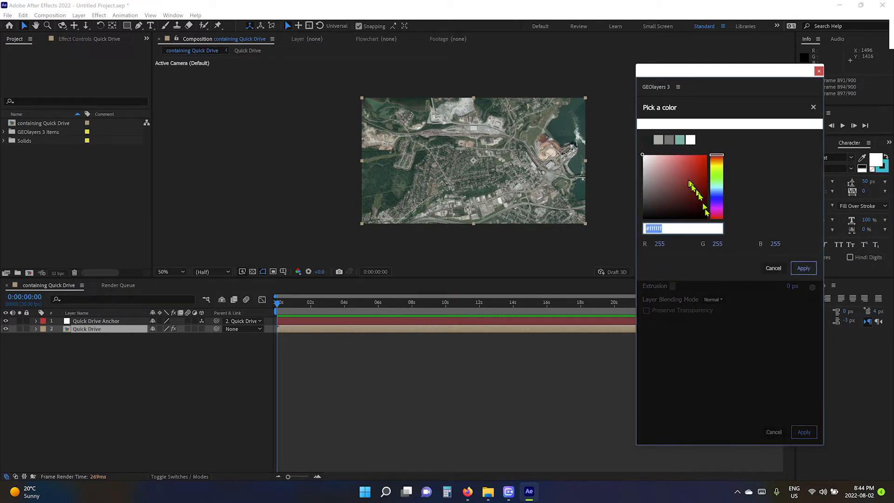
{"action": "left_click_drag", "start_coordinate": [703, 205], "coordinate": [681, 187]}
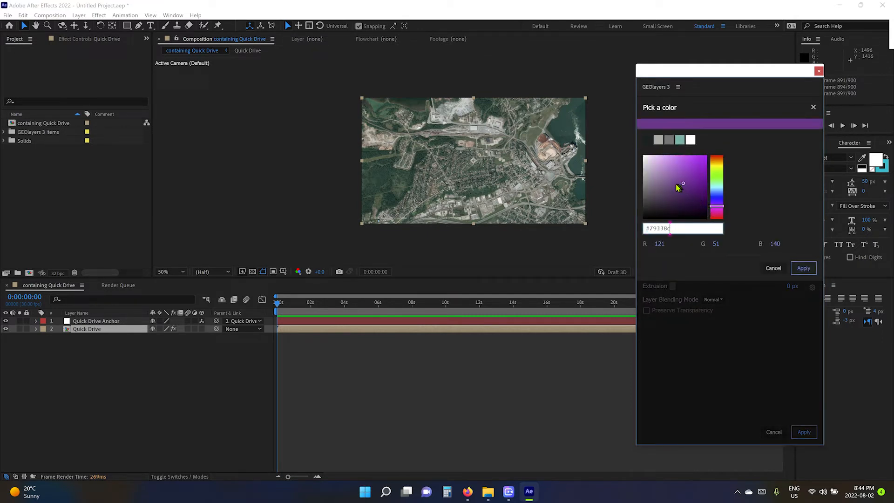
{"action": "left_click", "coordinate": [802, 269]}
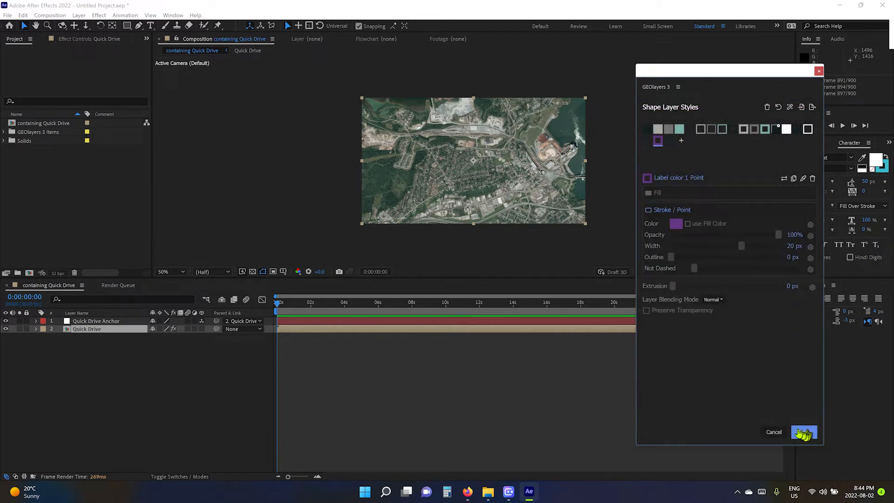
{"action": "left_click", "coordinate": [804, 433]}
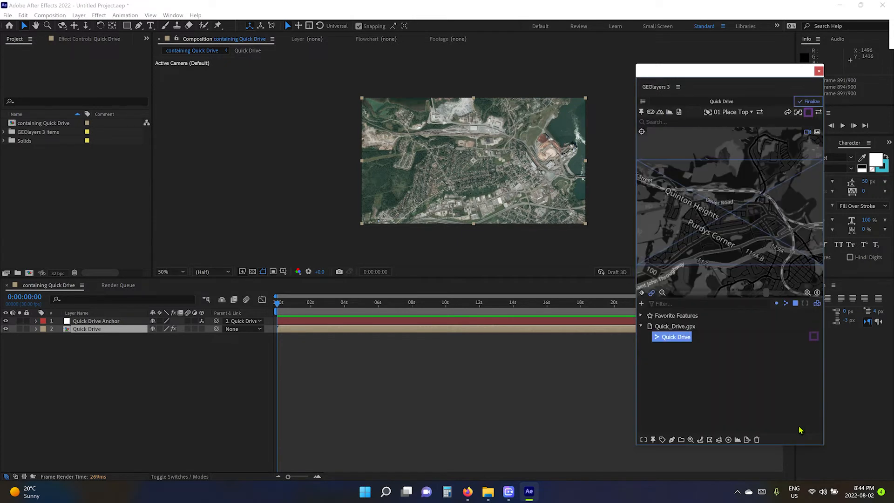
Step: Create a Draw-in path animation for the Quick Drive feature with Animate Feature Path, keeping the suggested duration
{"action": "left_click", "coordinate": [671, 440]}
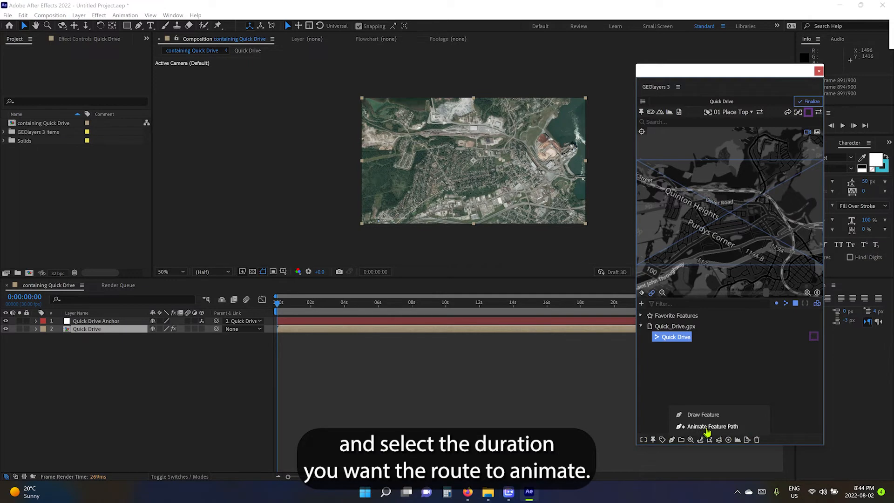
{"action": "left_click", "coordinate": [707, 427]}
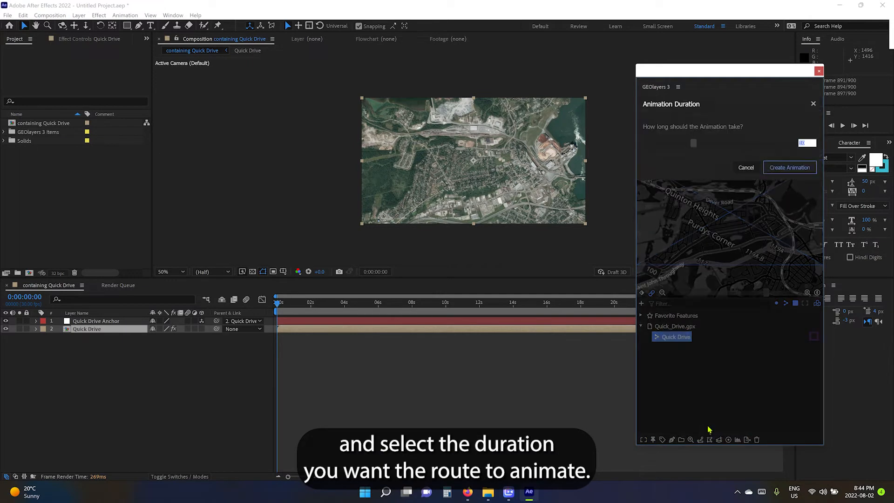
{"action": "left_click", "coordinate": [780, 176]}
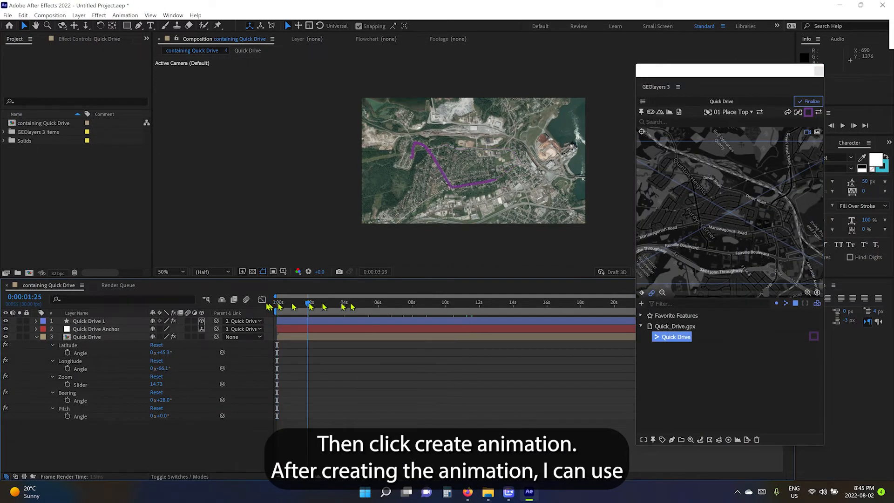
Step: Keyframe the map's bearing and pitch from the start to just before 9 seconds, ending at about 36.8° bearing and 31.5° pitch
{"action": "left_click", "coordinate": [642, 294]}
{"action": "left_click_drag", "start_coordinate": [278, 303], "coordinate": [424, 305]}
{"action": "left_click_drag", "start_coordinate": [748, 235], "coordinate": [738, 233]}
Step: Scrub through the route animation and inspect the bearing and pitch keyframes of the Quick Drive map layer
{"action": "left_click_drag", "start_coordinate": [425, 304], "coordinate": [469, 307]}
{"action": "left_click_drag", "start_coordinate": [279, 306], "coordinate": [491, 307]}
{"action": "key", "text": "u"}
{"action": "left_click", "coordinate": [88, 338]}
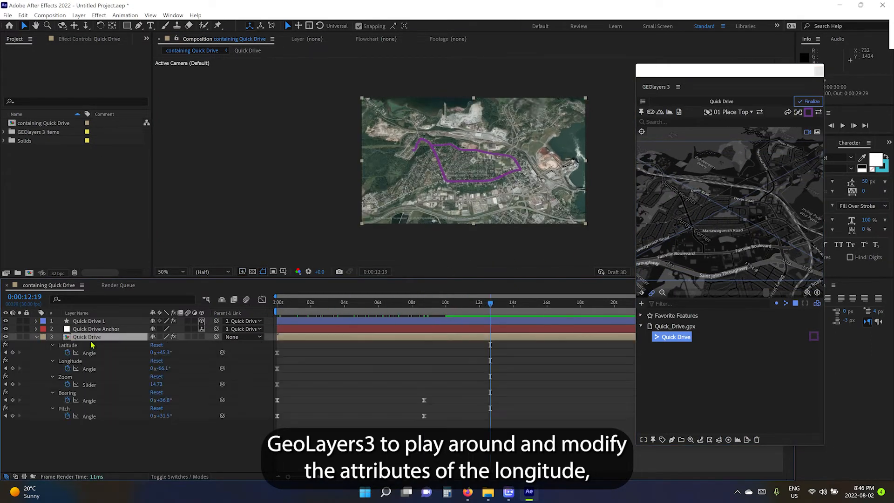
{"action": "left_click", "coordinate": [424, 416]}
{"action": "left_click_drag", "start_coordinate": [325, 305], "coordinate": [486, 307]}
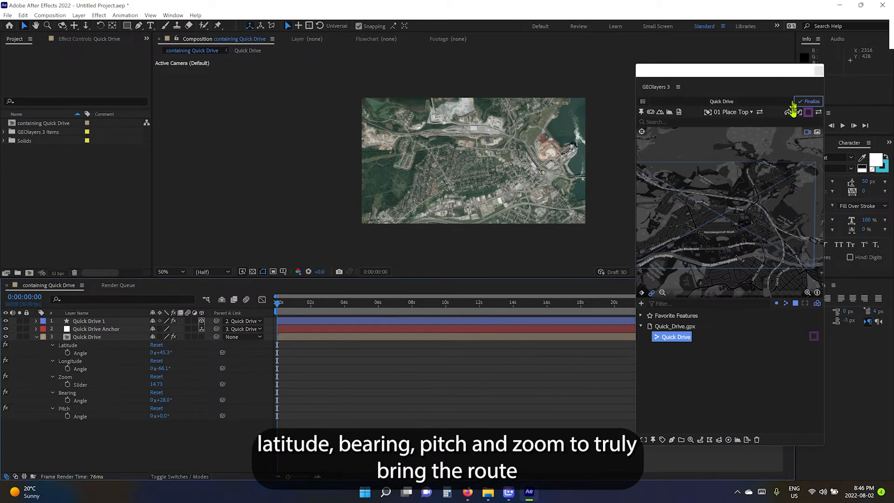
Step: Finalize the Quick Drive mapcomp and keyframe its latitude, longitude, zoom, bearing and pitch from the start to just before 9 seconds
{"action": "left_click", "coordinate": [807, 101]}
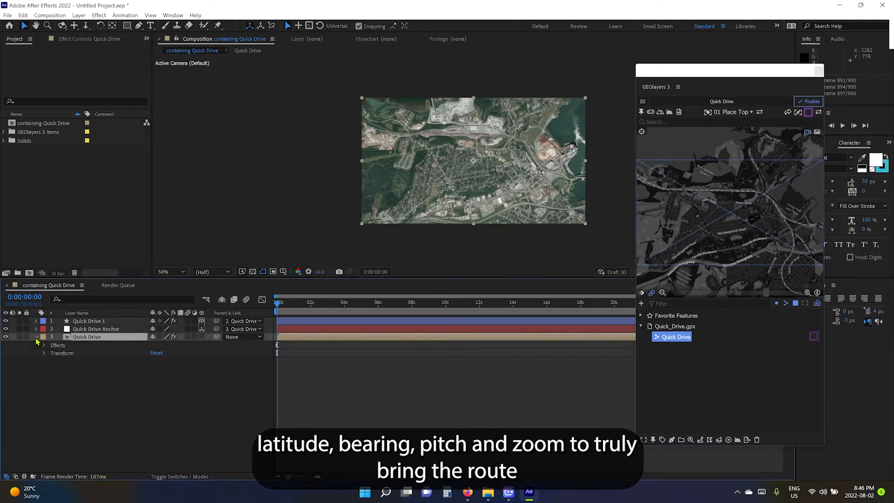
{"action": "left_click_drag", "start_coordinate": [277, 305], "coordinate": [423, 310]}
{"action": "left_click_drag", "start_coordinate": [721, 214], "coordinate": [743, 243]}
{"action": "scroll", "coordinate": [736, 228], "scroll_direction": "up", "scroll_amount": 5}
{"action": "scroll", "coordinate": [743, 225], "scroll_direction": "down", "scroll_amount": 6}
{"action": "scroll", "coordinate": [748, 231], "scroll_direction": "up", "scroll_amount": 3}
{"action": "left_click_drag", "start_coordinate": [424, 305], "coordinate": [276, 306]}
Step: Switch the Quick Drive mapcomp imagery to ESRI World Street Map, apply it and scrub back to the start
{"action": "left_click", "coordinate": [643, 102]}
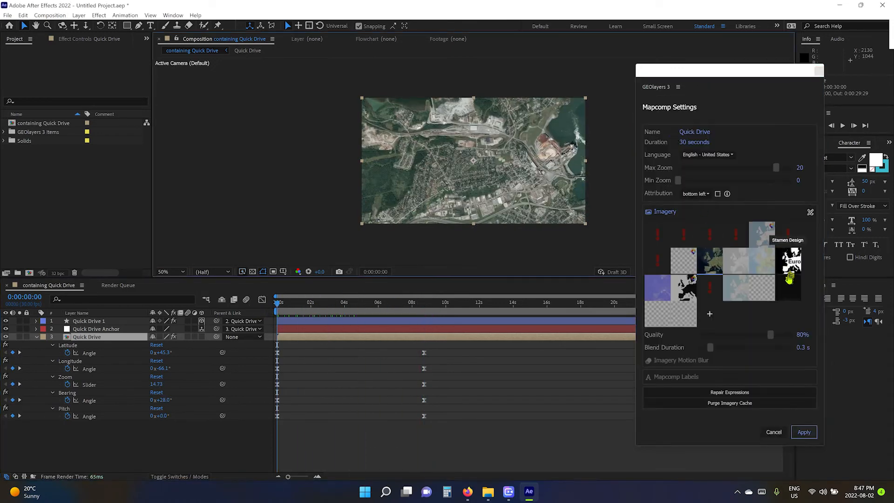
{"action": "left_click", "coordinate": [765, 260]}
{"action": "left_click", "coordinate": [804, 432]}
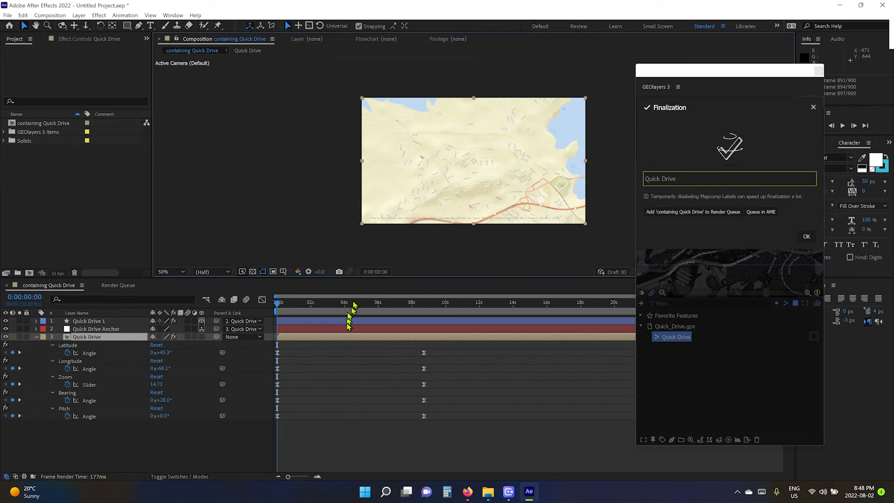
{"action": "left_click_drag", "start_coordinate": [352, 305], "coordinate": [278, 306]}
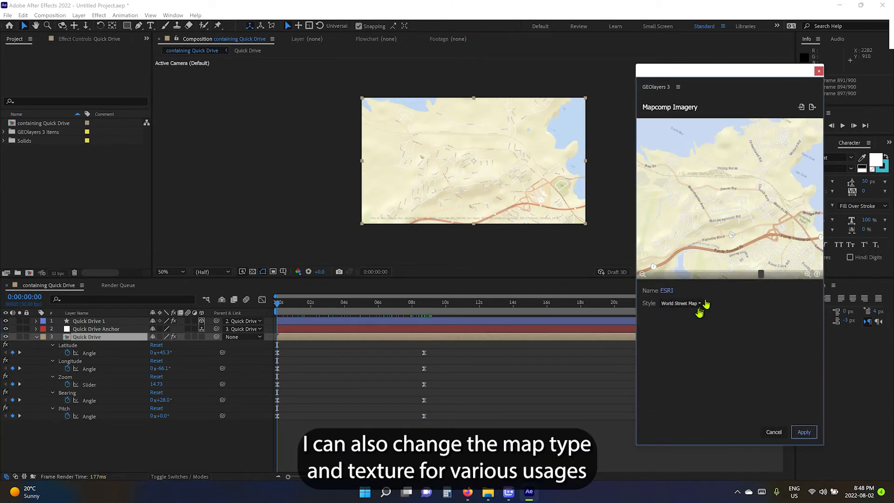
Step: Change the ESRI imagery style to World Imagery, apply it and complete the mapcomp finalization
{"action": "left_click", "coordinate": [678, 303]}
{"action": "left_click", "coordinate": [685, 335]}
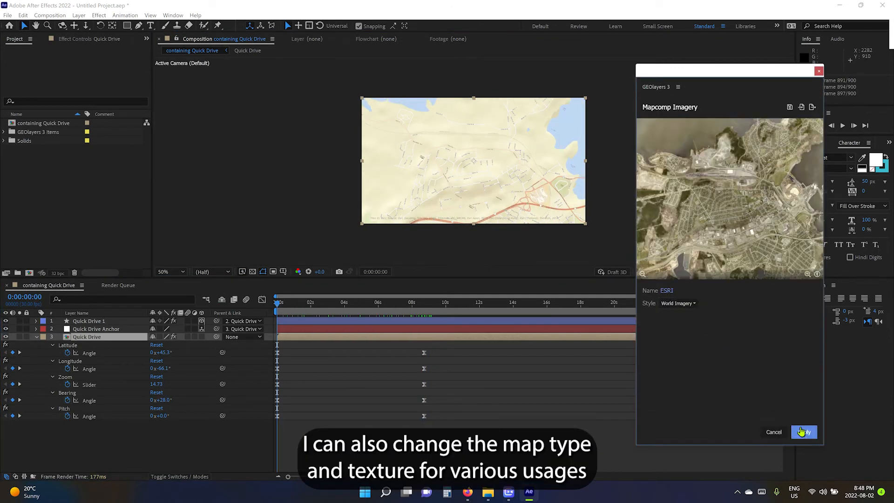
{"action": "left_click", "coordinate": [804, 432]}
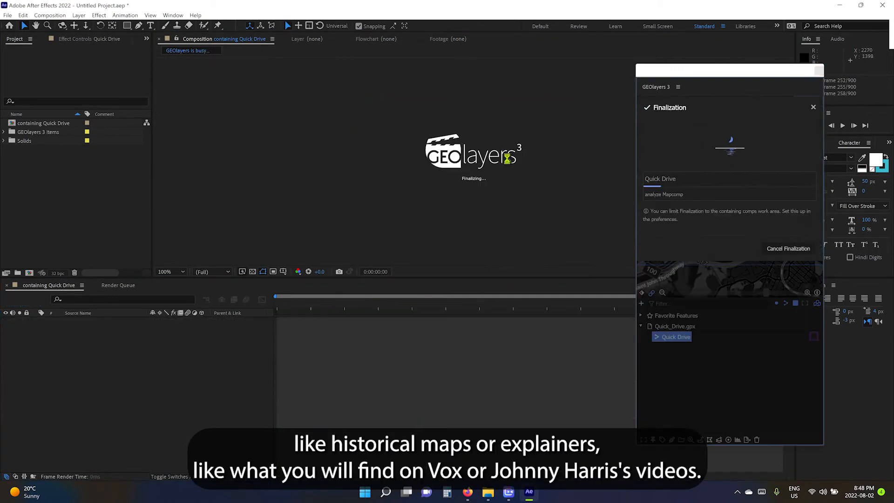
{"action": "left_click_drag", "start_coordinate": [297, 308], "coordinate": [278, 306]}
{"action": "left_click", "coordinate": [807, 245]}
Step: Choose another map style in the Quick Drive mapcomp's imagery settings, apply it and complete the finalization
{"action": "left_click", "coordinate": [721, 102]}
{"action": "left_click", "coordinate": [670, 124]}
{"action": "left_click", "coordinate": [699, 275]}
{"action": "left_click", "coordinate": [683, 303]}
{"action": "left_click", "coordinate": [694, 369]}
{"action": "left_click", "coordinate": [804, 432]}
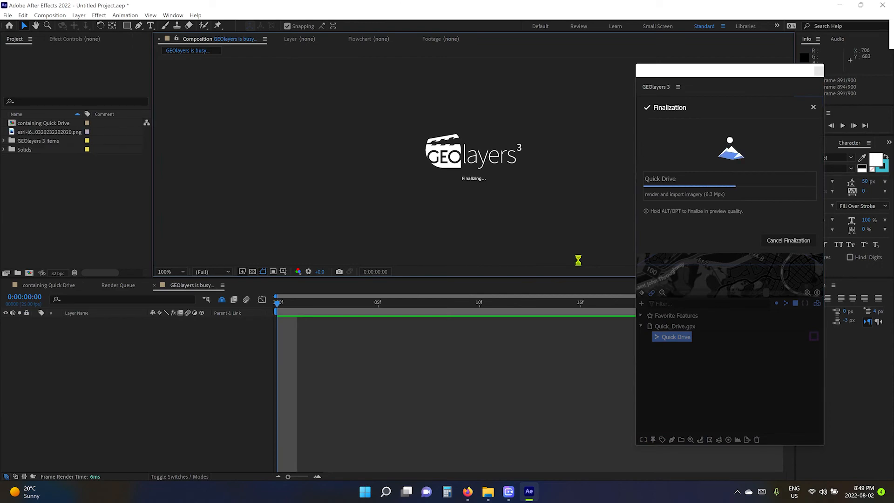
{"action": "left_click_drag", "start_coordinate": [278, 305], "coordinate": [267, 304]}
{"action": "left_click", "coordinate": [806, 236]}
Step: Return the Quick Drive mapcomp to satellite imagery and scrub through the map animation to between 9 and 10 seconds
{"action": "left_click", "coordinate": [721, 102]}
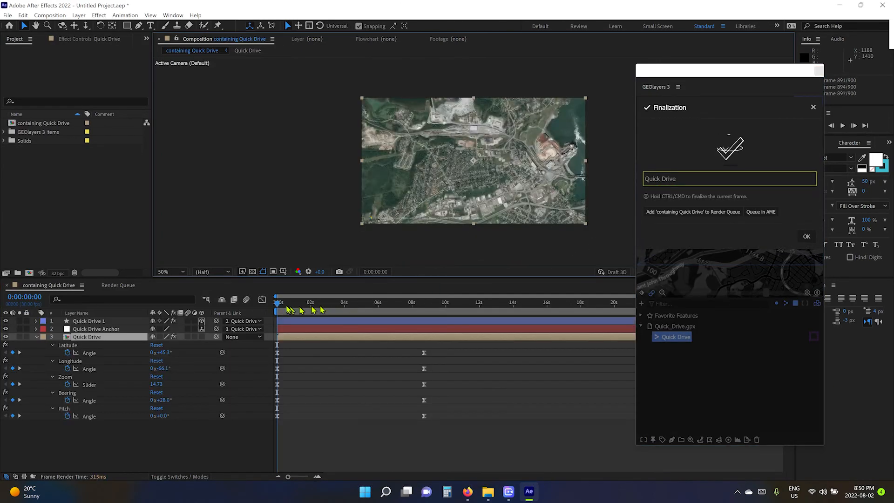
{"action": "left_click_drag", "start_coordinate": [322, 310], "coordinate": [439, 305]}
{"action": "left_click", "coordinate": [737, 491]}
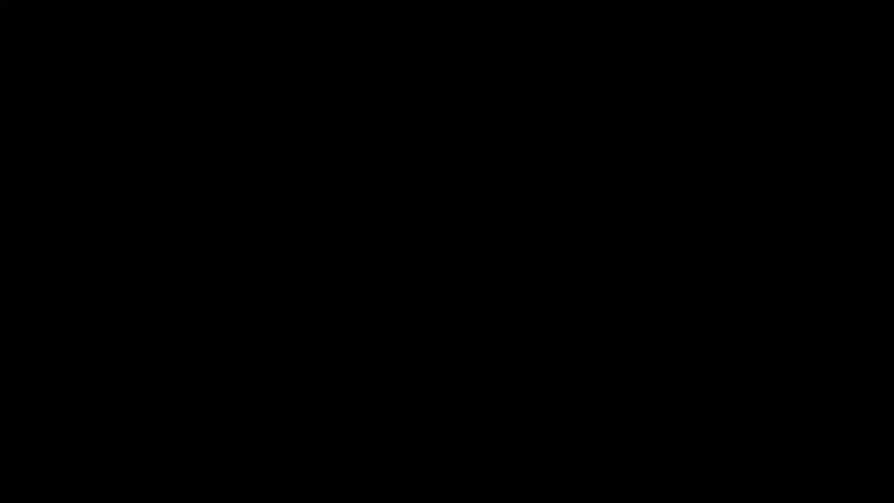